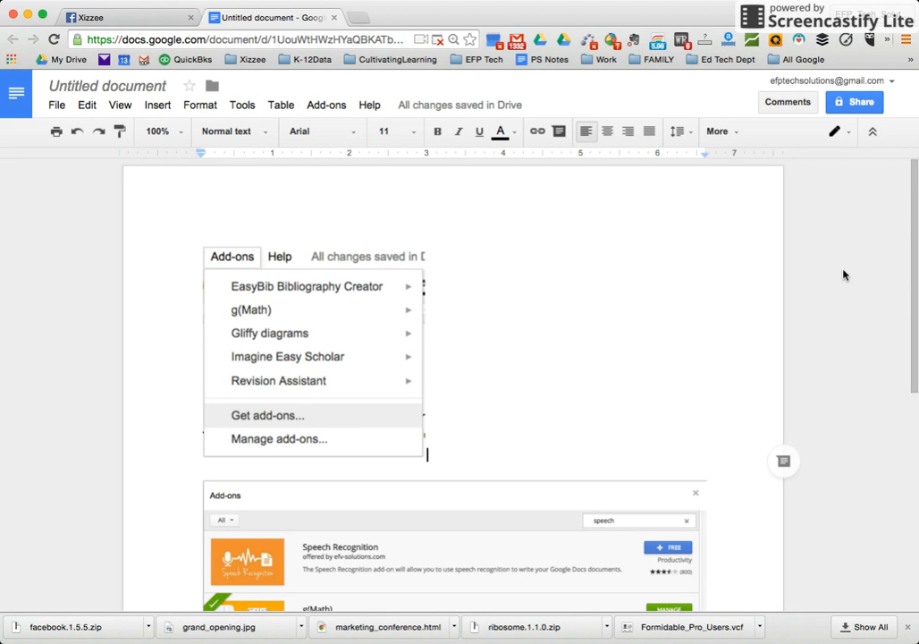
Review the document's two pictures showing how to get add-ons and find Speech Recognition by searching "speech".
scroll(843, 274, "down", 2)
scroll(843, 274, "up", 1)
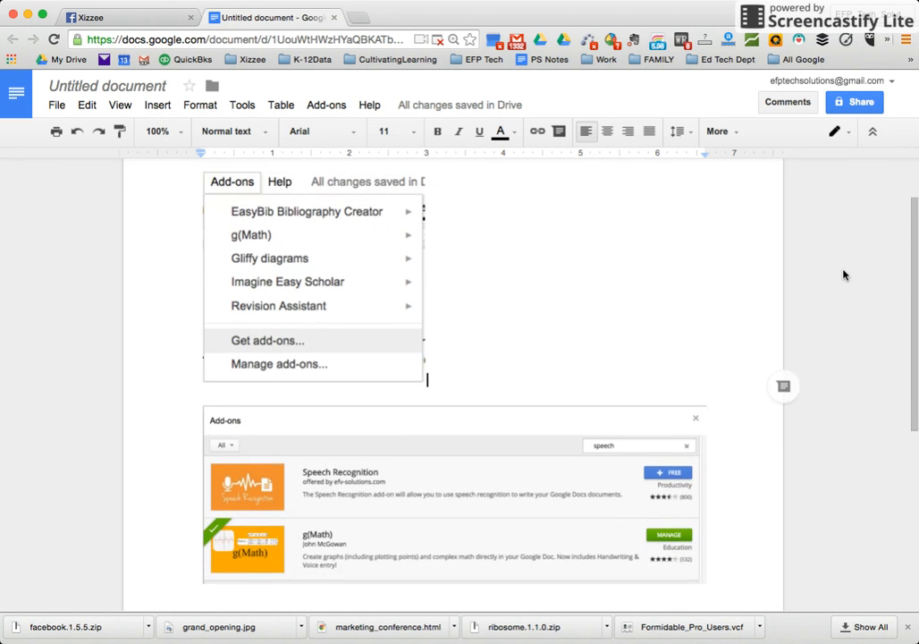
scroll(843, 274, "up", 1)
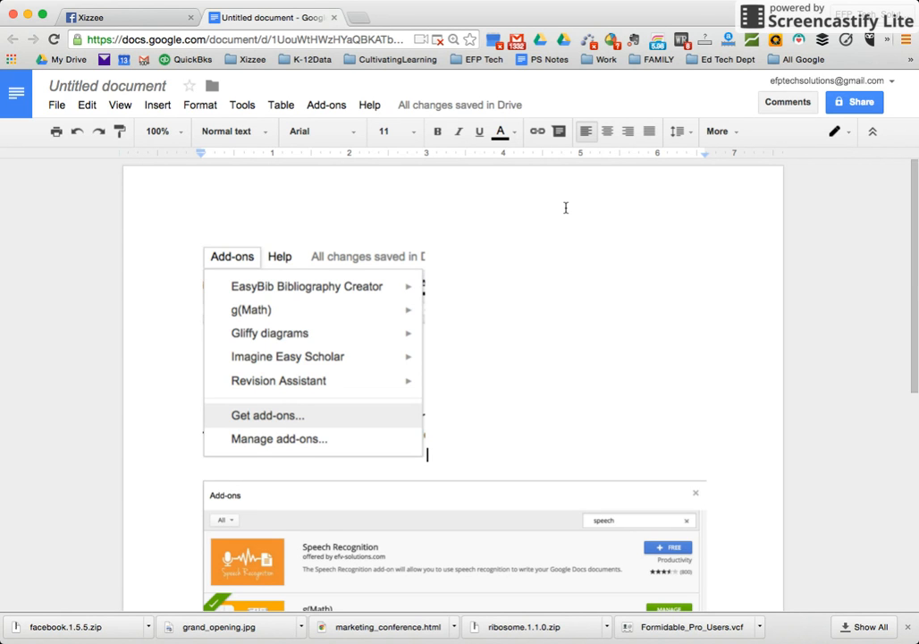
left_click(327, 109)
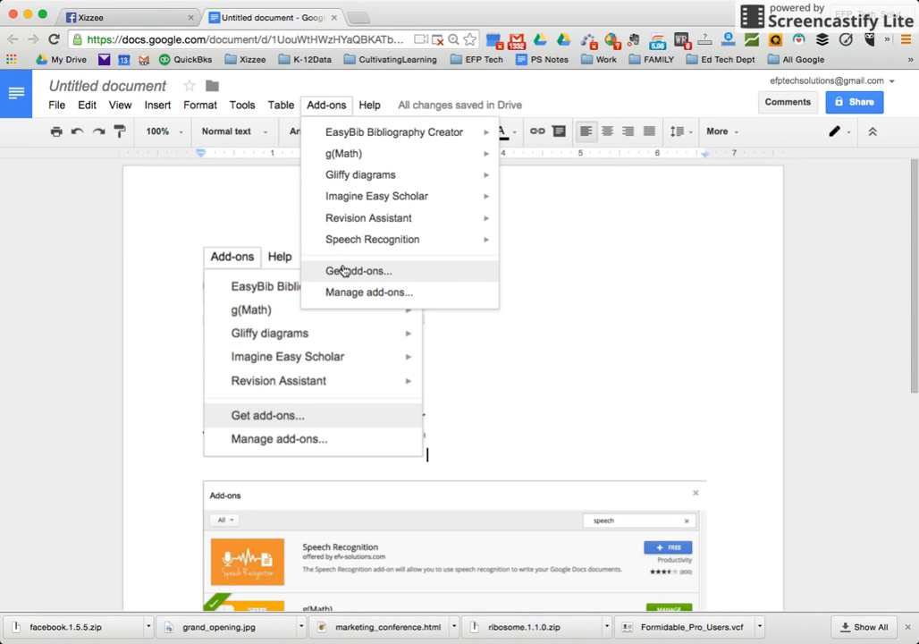
scroll(467, 318, "down", 2)
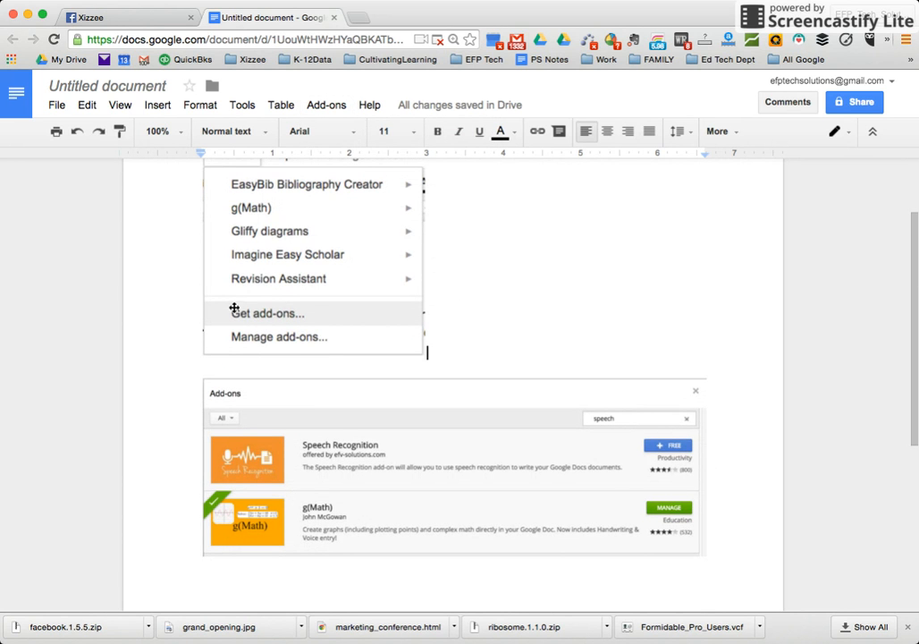
left_click(308, 315)
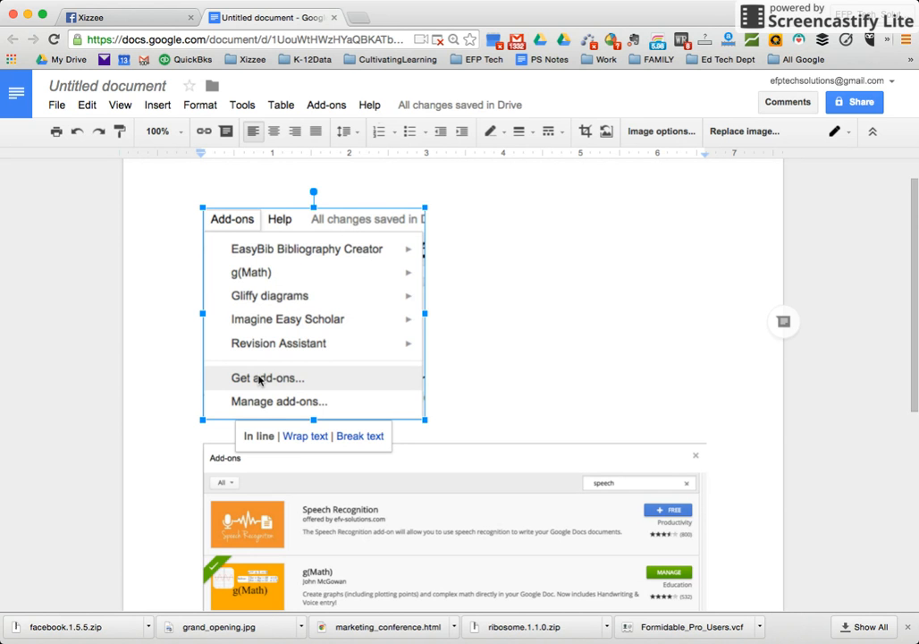
scroll(465, 391, "down", 5)
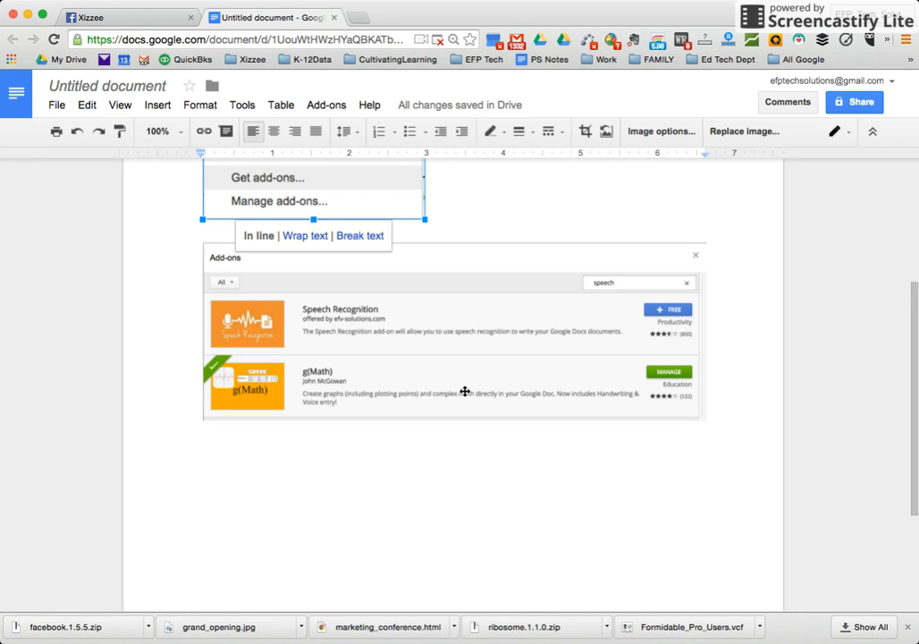
left_click(338, 295)
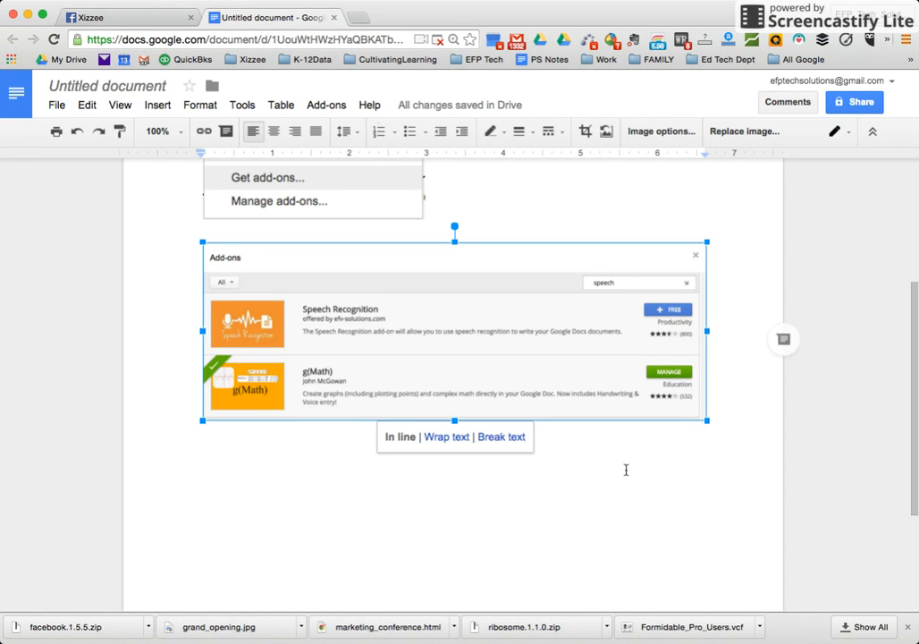
left_click(550, 230)
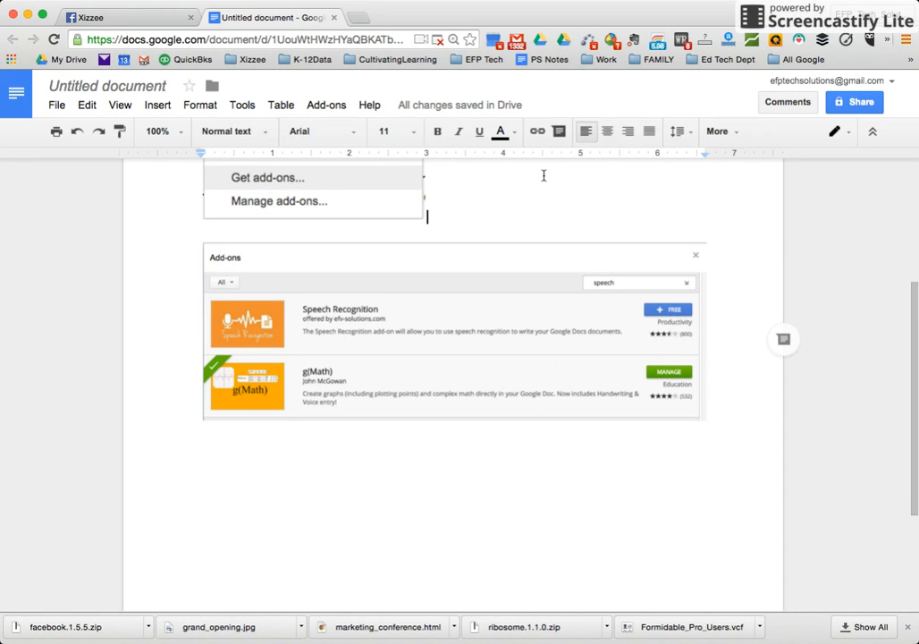
left_click(327, 106)
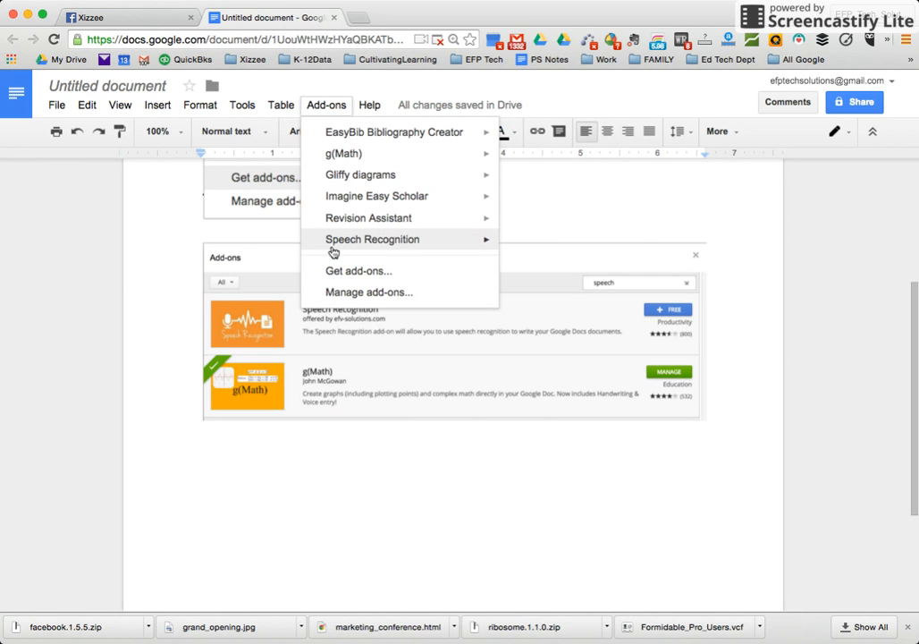
mouse_move(333, 243)
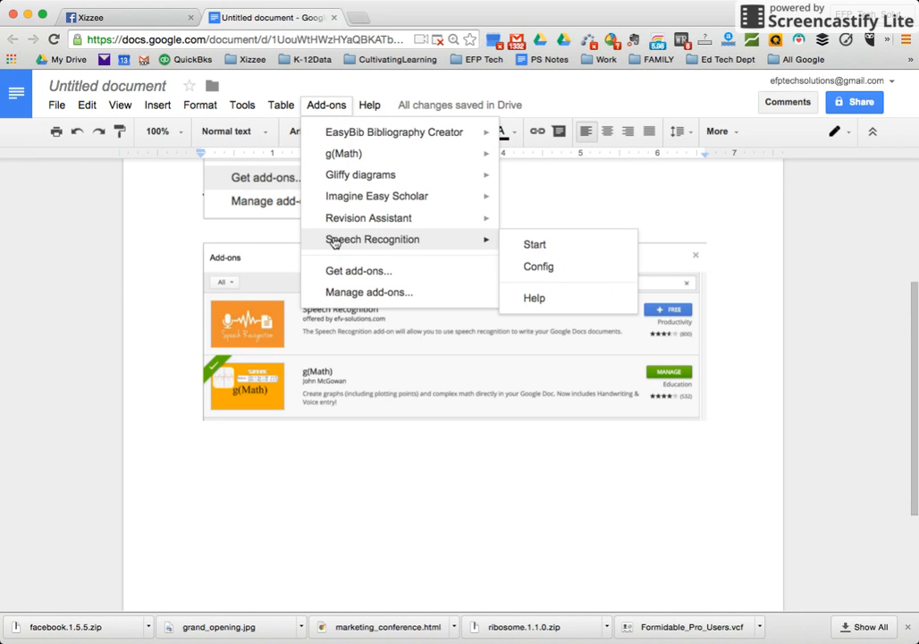
left_click(534, 188)
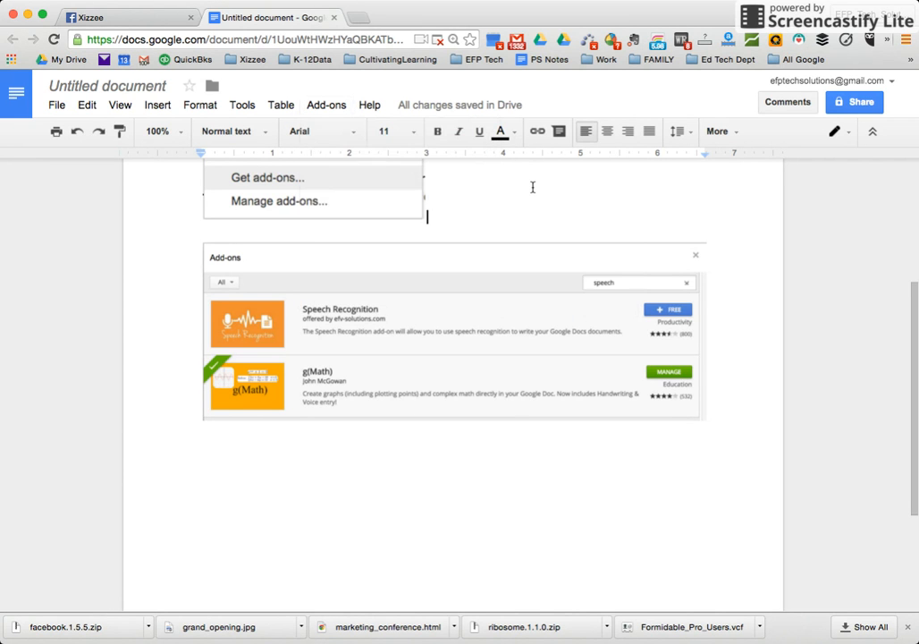
Start the Speech Recognition add-on in the document.
scroll(532, 186, "up", 4)
scroll(533, 187, "down", 1)
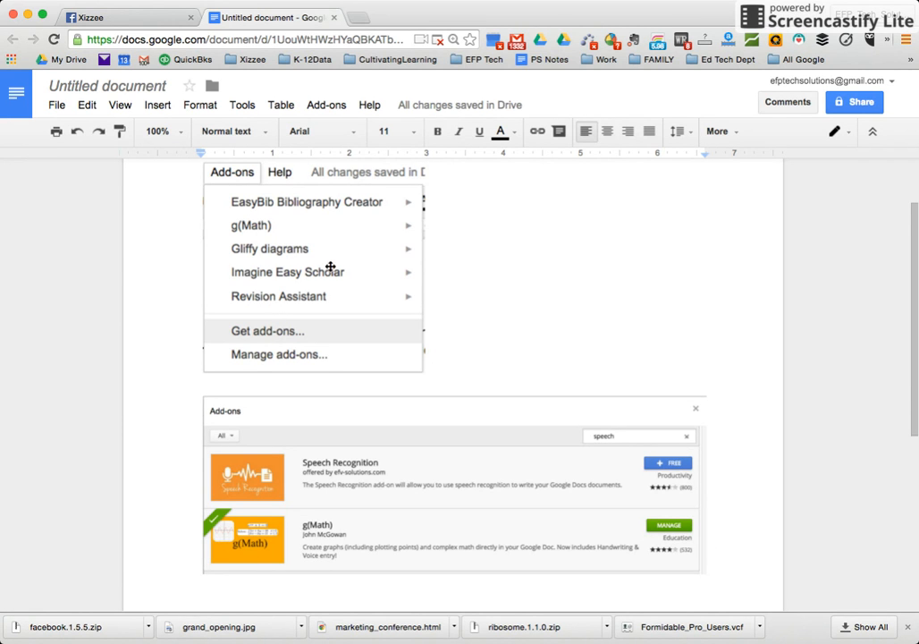
left_click(327, 108)
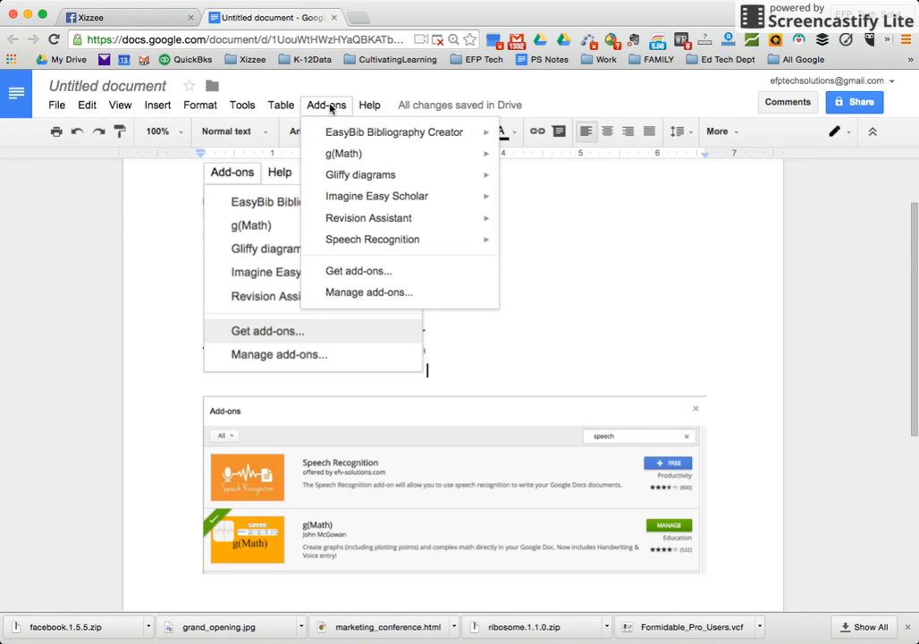
mouse_move(339, 248)
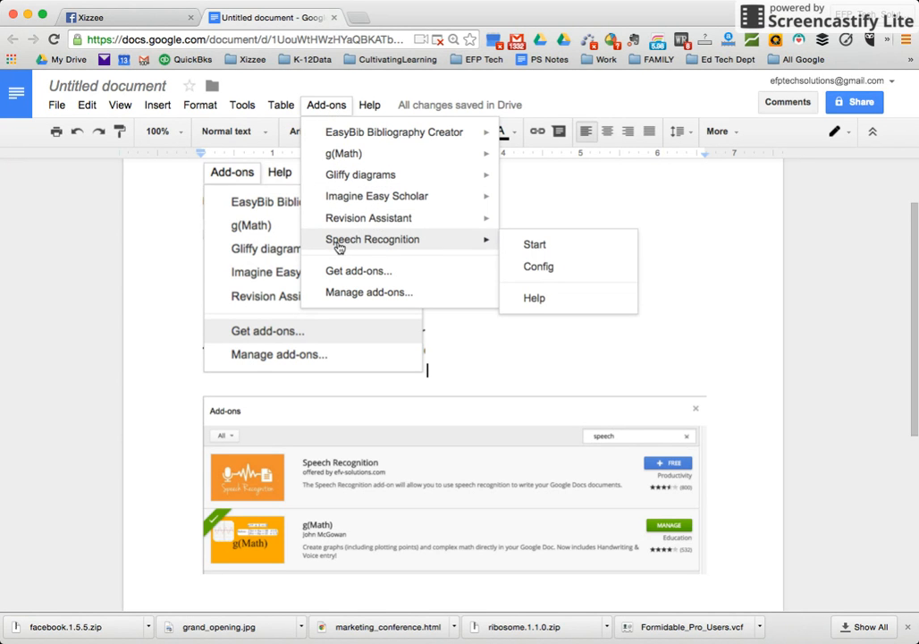
left_click(532, 244)
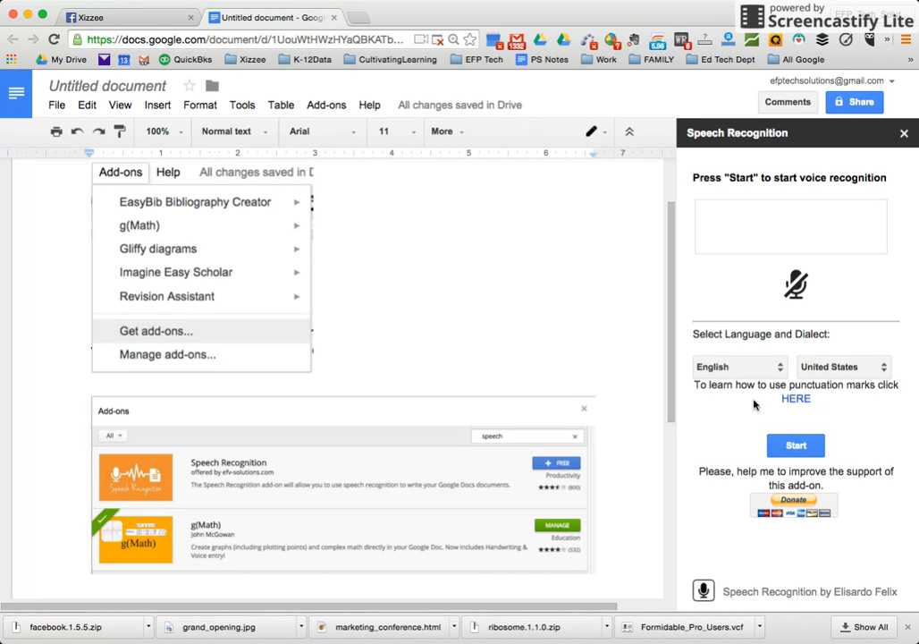
Examine the add-on's linked punctuation instructions, covering language, dialect and activation words, and close that page.
left_click_drag(717, 387, 849, 406)
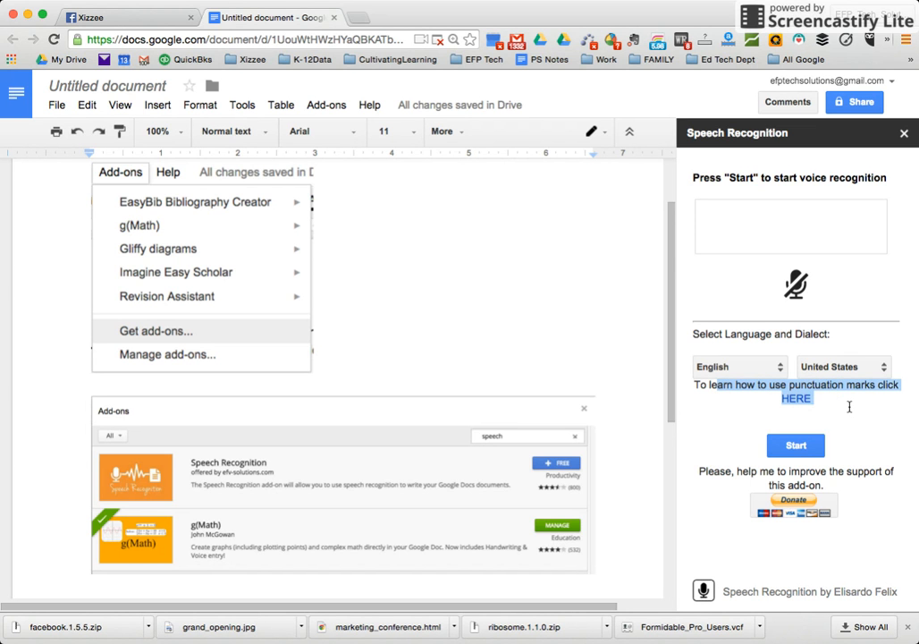
left_click(796, 400)
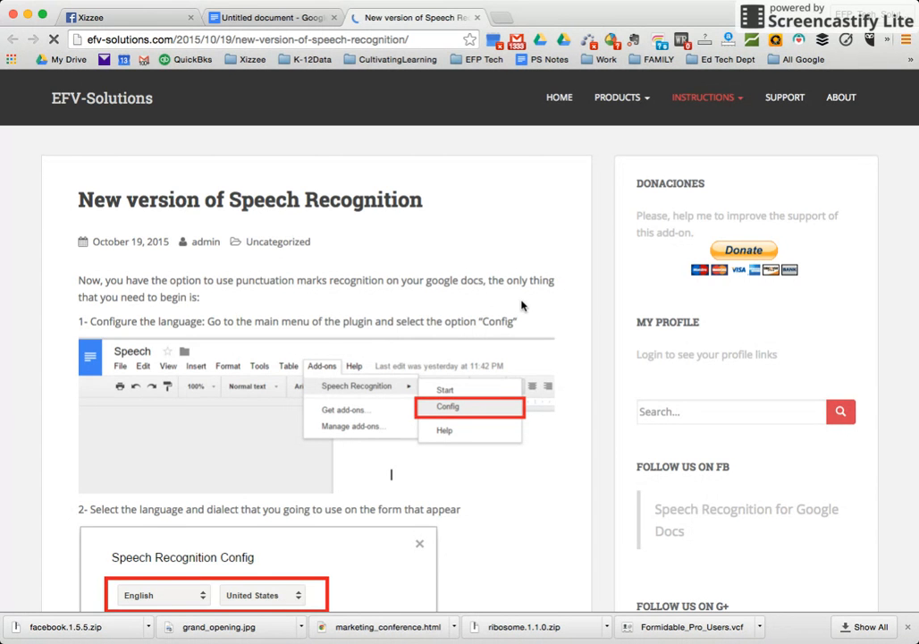
scroll(522, 306, "down", 4)
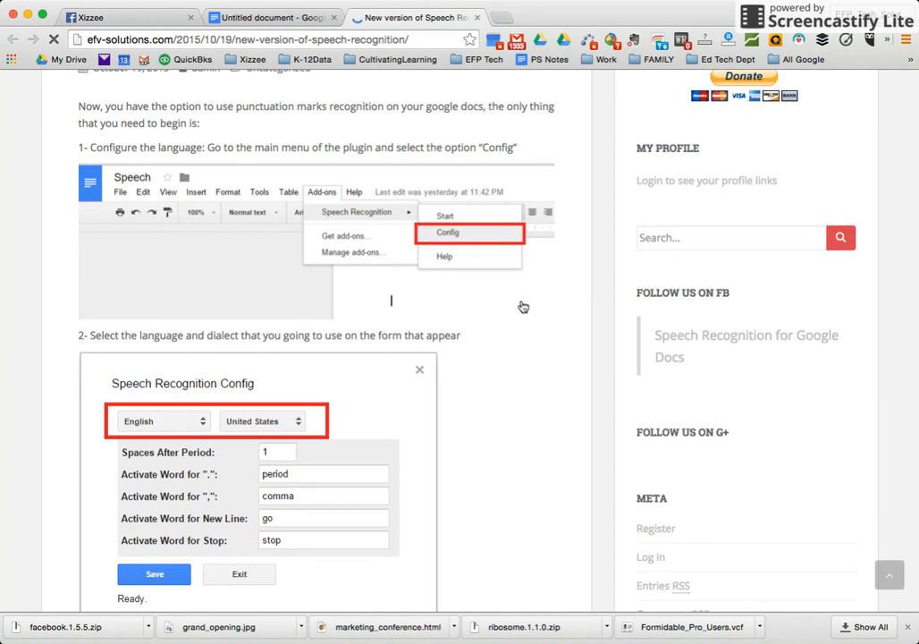
scroll(523, 306, "down", 3)
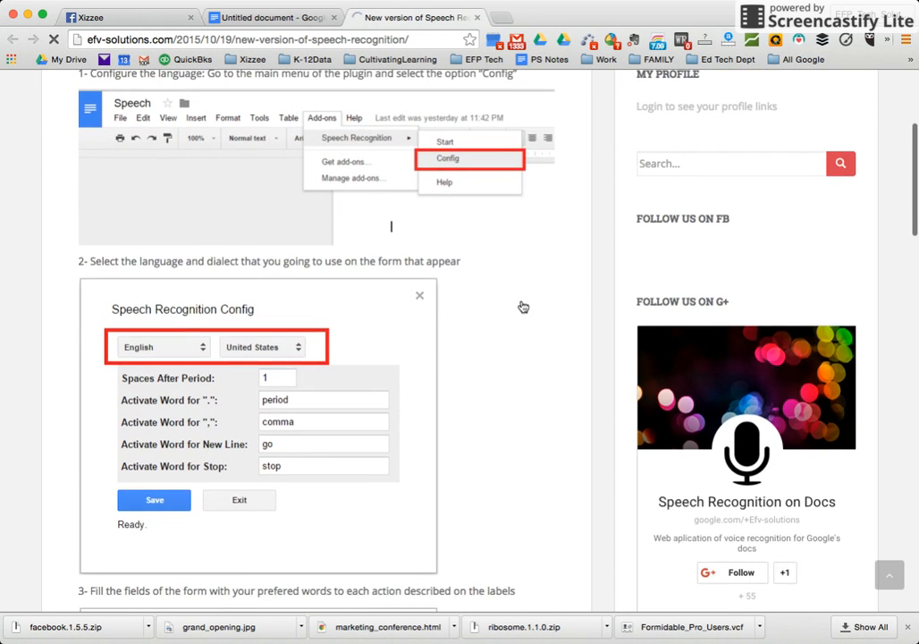
scroll(523, 307, "up", 7)
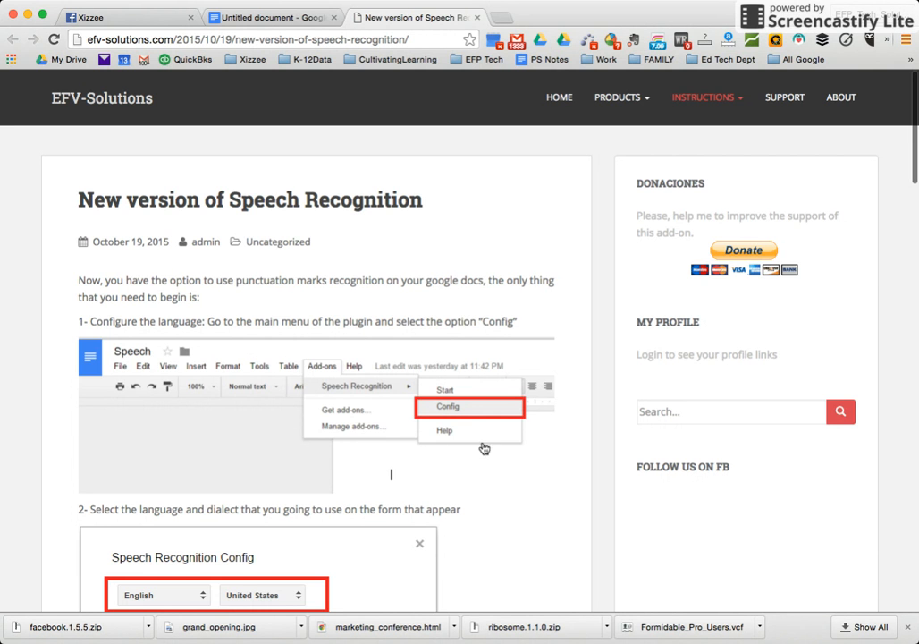
scroll(505, 464, "down", 5)
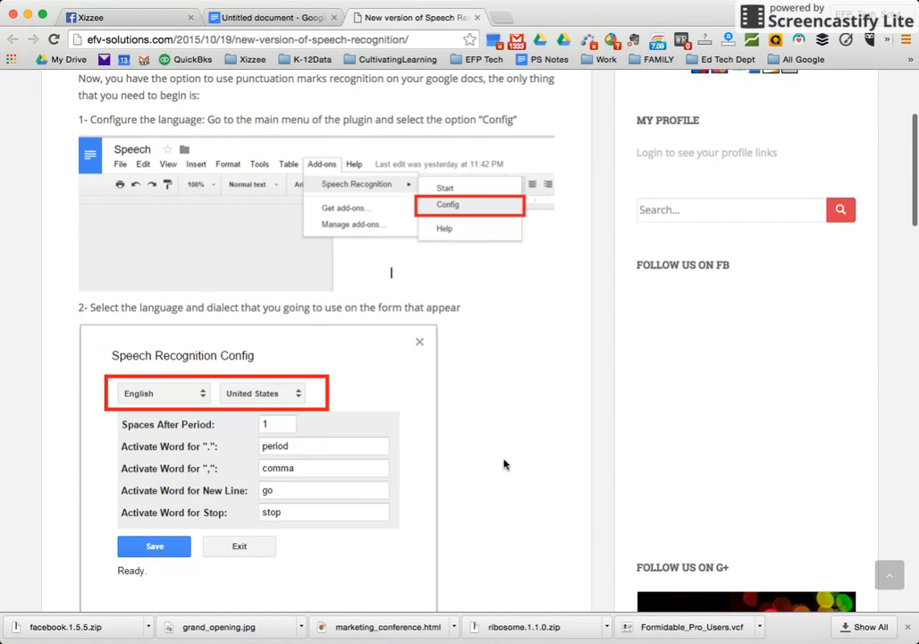
scroll(503, 464, "down", 5)
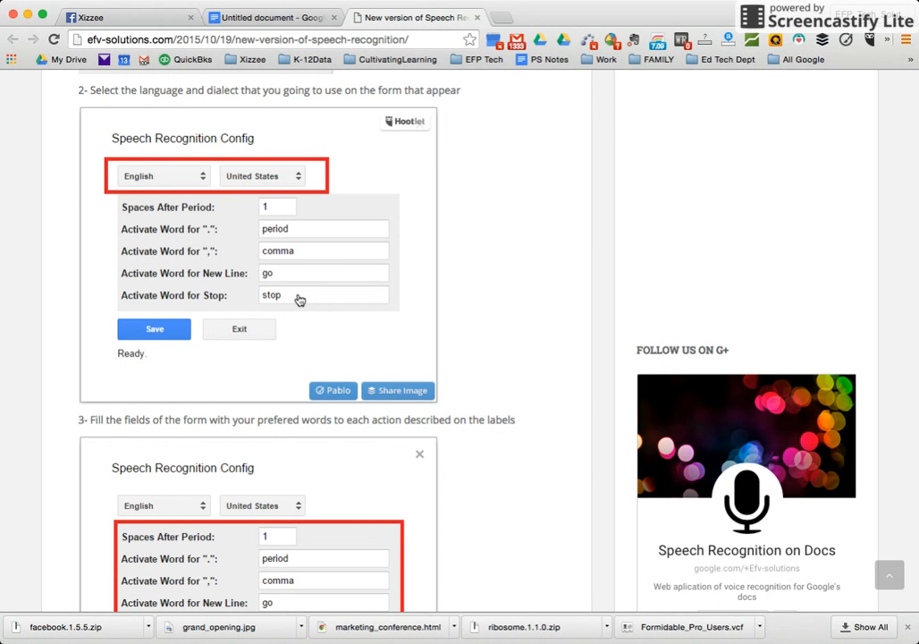
scroll(525, 276, "up", 5)
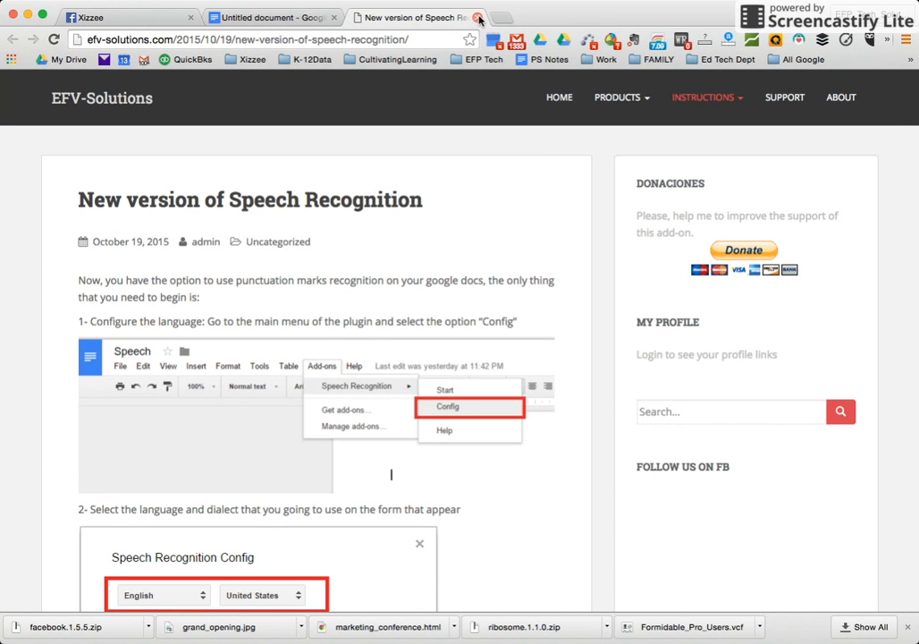
left_click(479, 18)
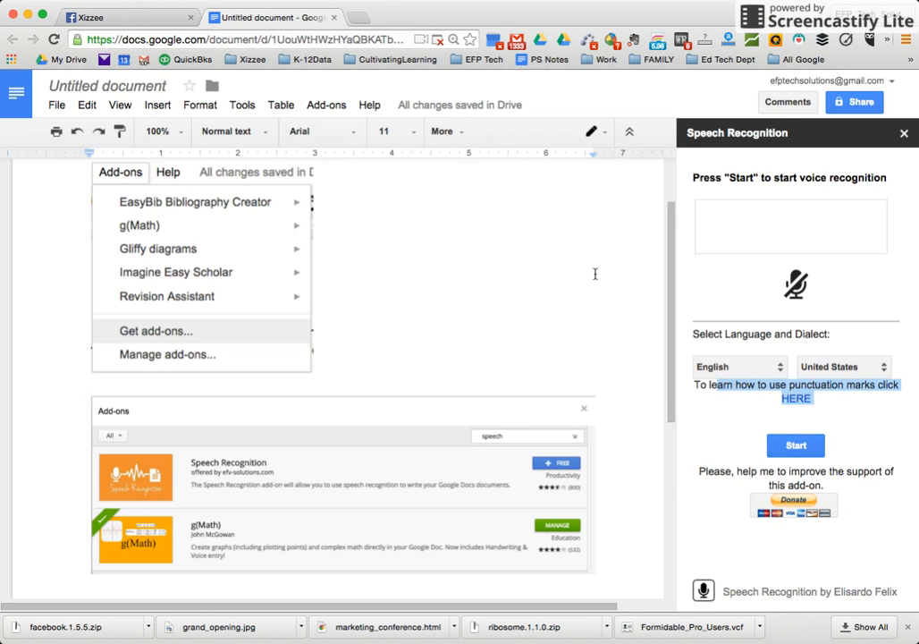
Add a new line below the picture of the add-on search results.
scroll(548, 364, "down", 5)
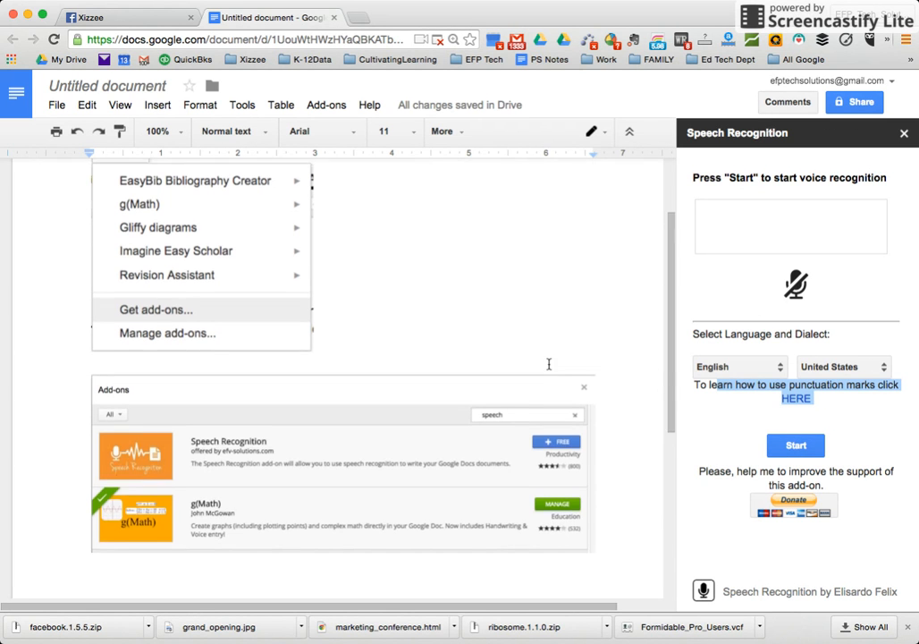
scroll(125, 265, "up", 2)
left_click(125, 268)
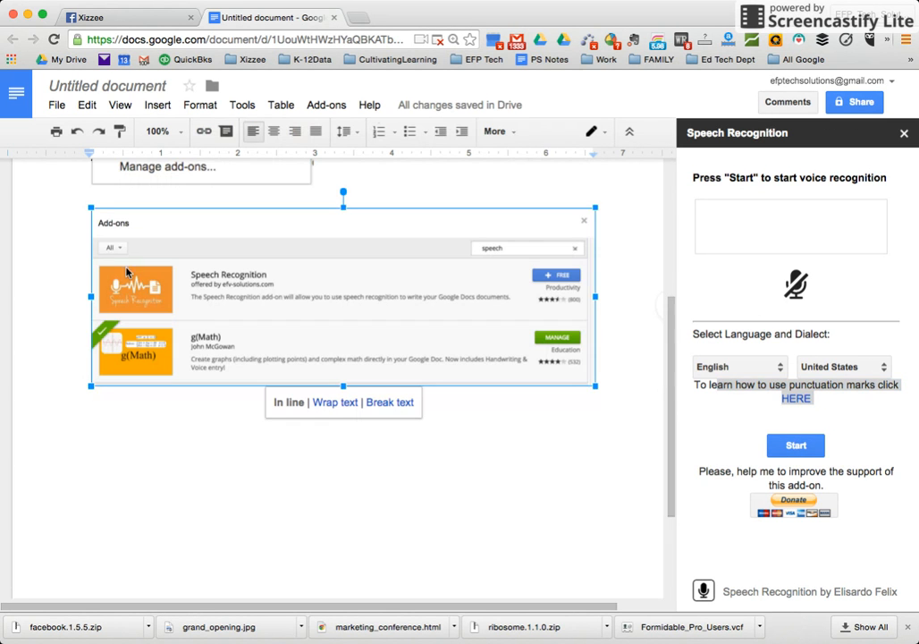
left_click(600, 358)
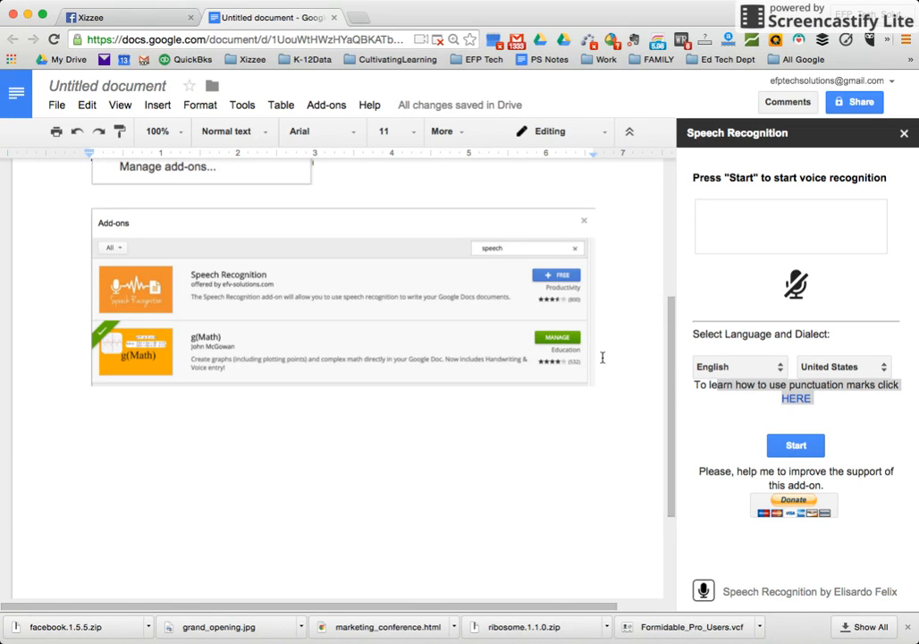
key("Return")
Dictate several paragraphs about using the speech to text recognition add-on below the picture, and stop the voice recognition.
scroll(451, 443, "down", 2)
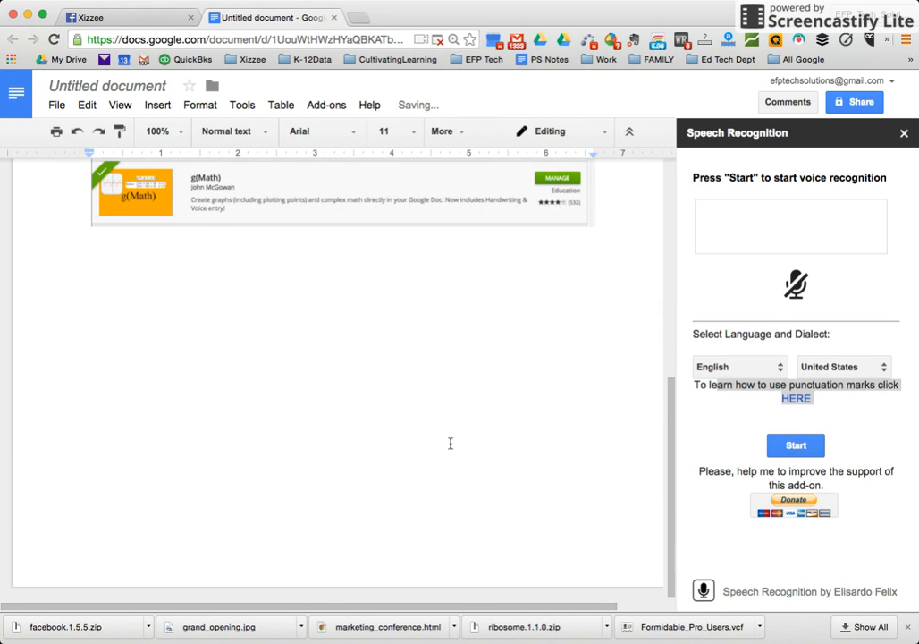
left_click(801, 449)
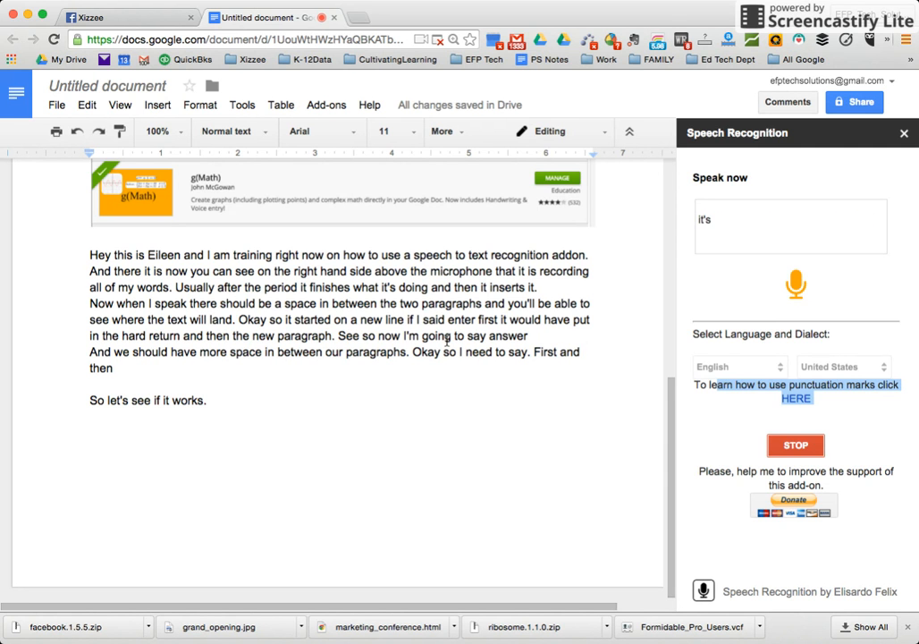
left_click(803, 453)
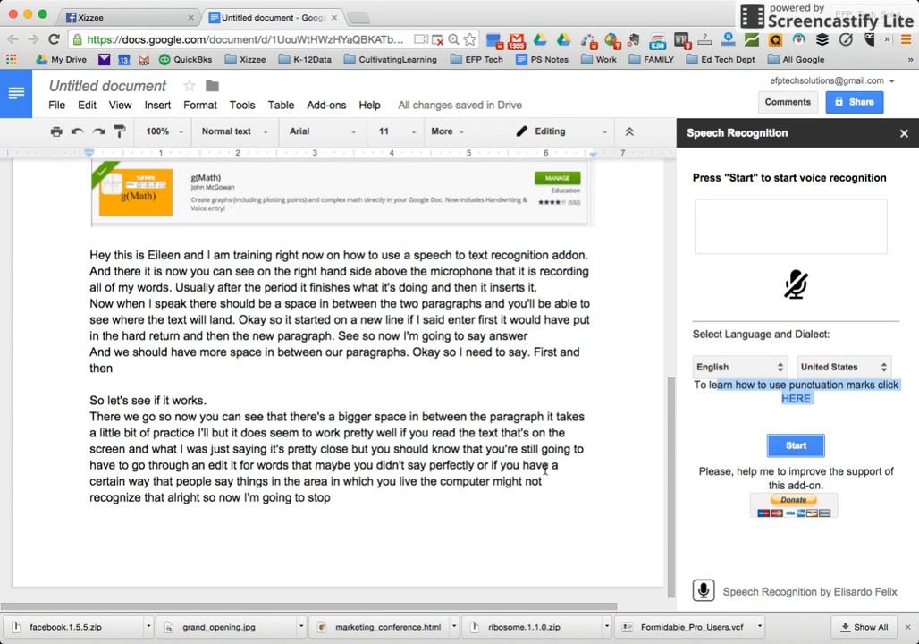
View the Speech Recognition add-on's PayPal donation page and return to the document.
left_click(798, 507)
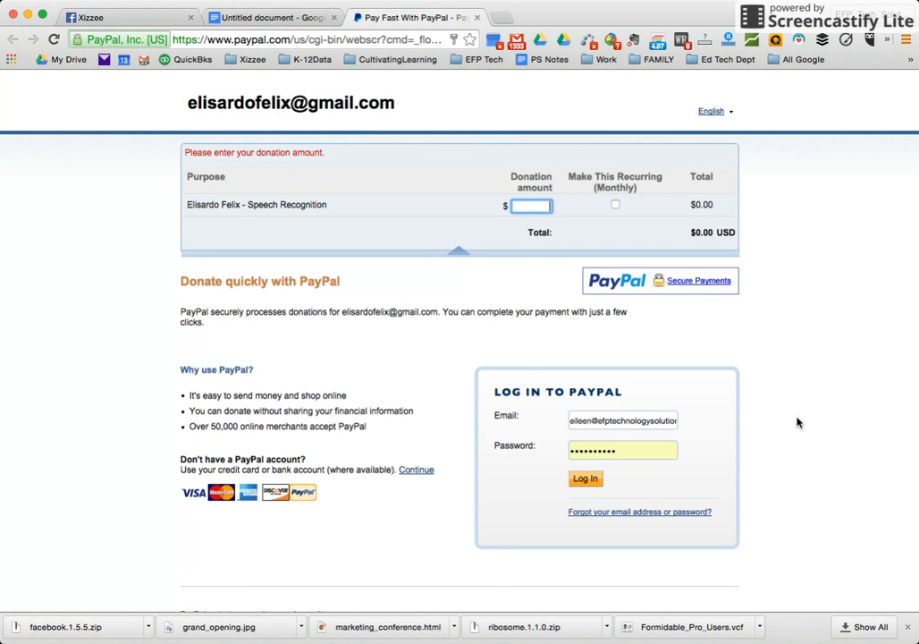
left_click(477, 18)
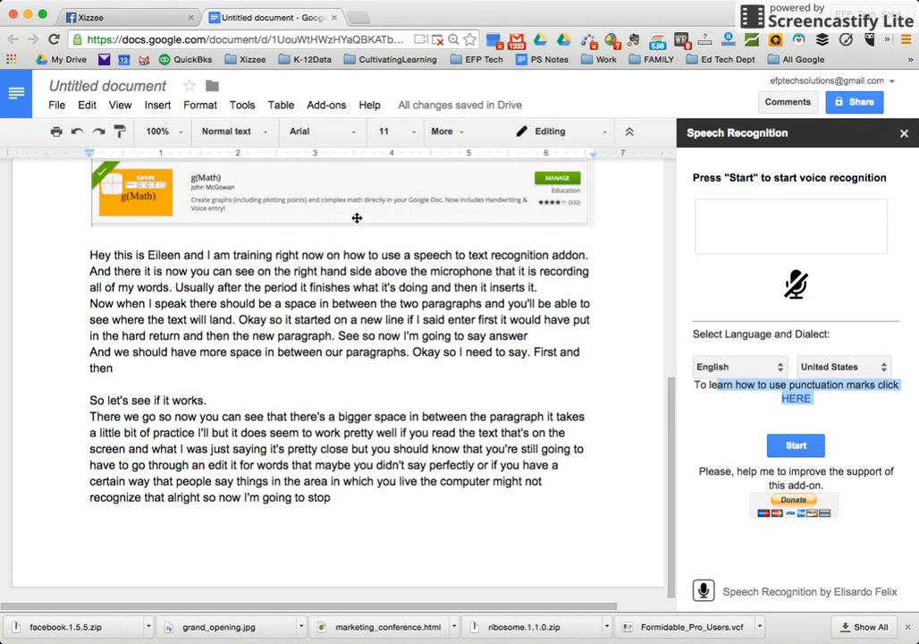